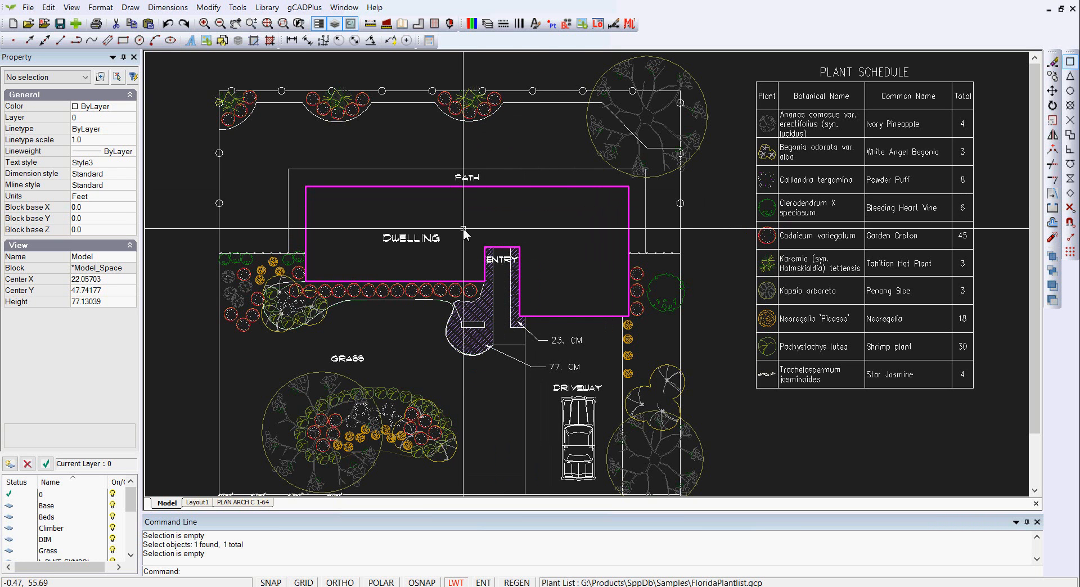
Inspect the properties of the dwelling outline's upper and left edges one at a time, clearing the selection after each.
{"action": "left_click", "coordinate": [388, 188]}
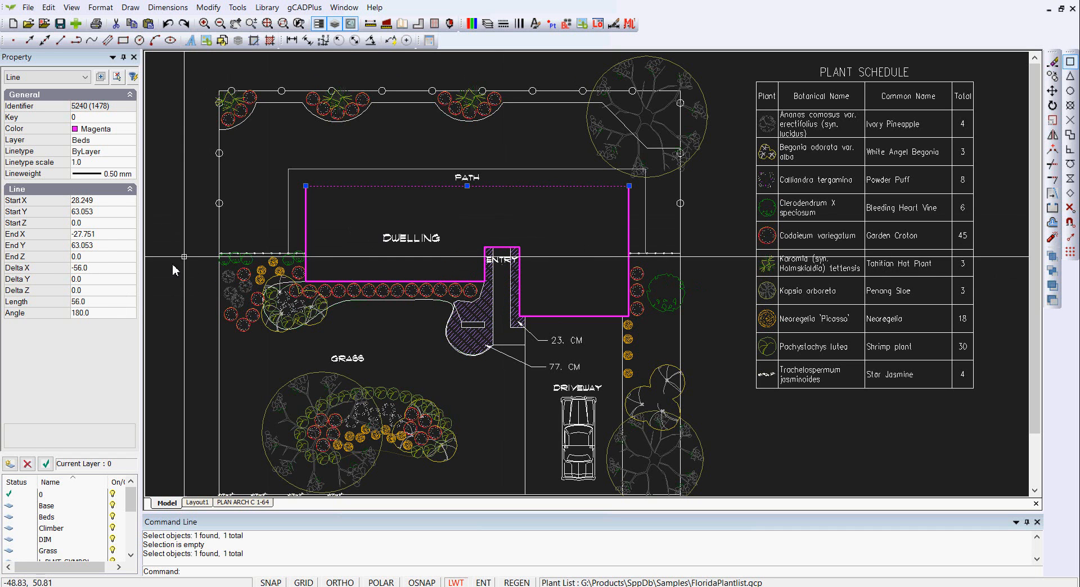
{"action": "right_click", "coordinate": [339, 221]}
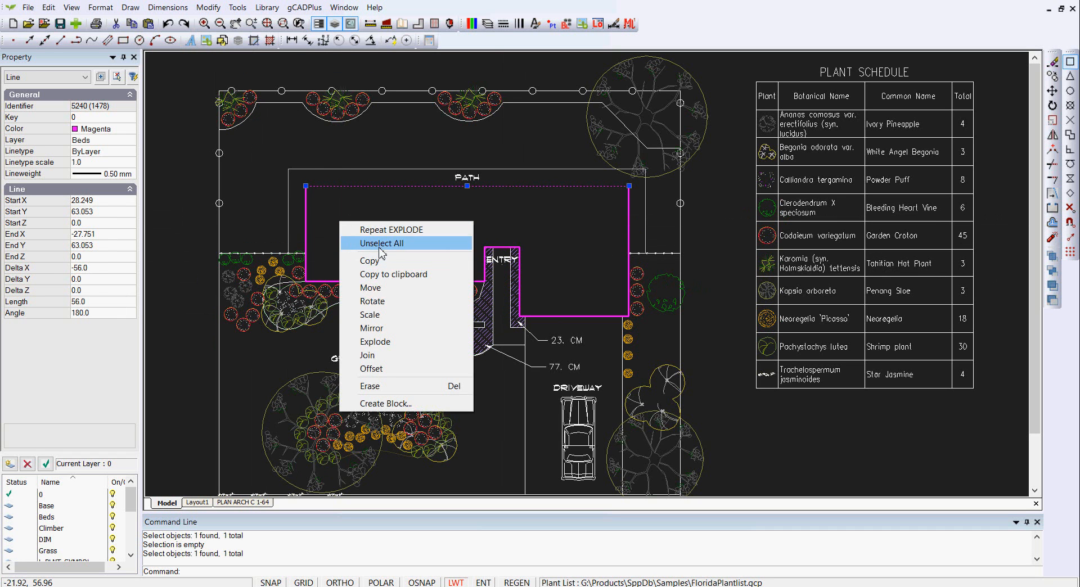
{"action": "left_click", "coordinate": [381, 243]}
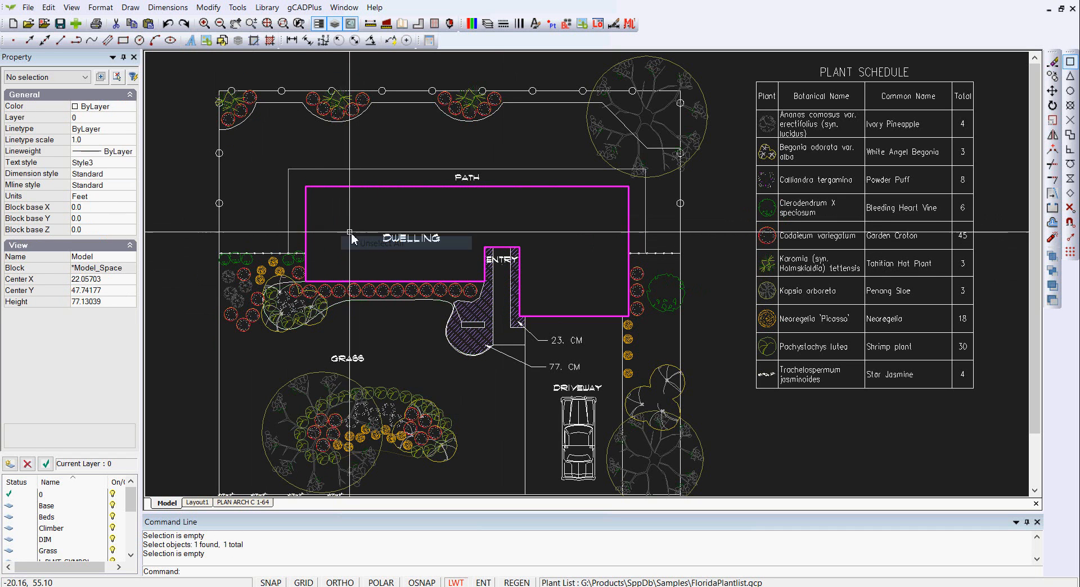
{"action": "left_click", "coordinate": [306, 230]}
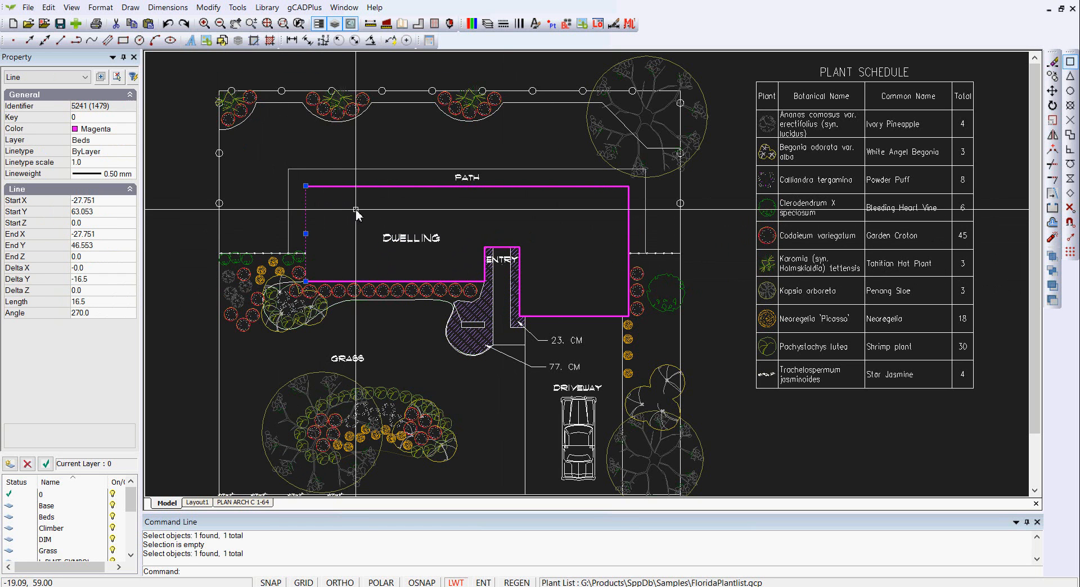
{"action": "key", "text": "Escape"}
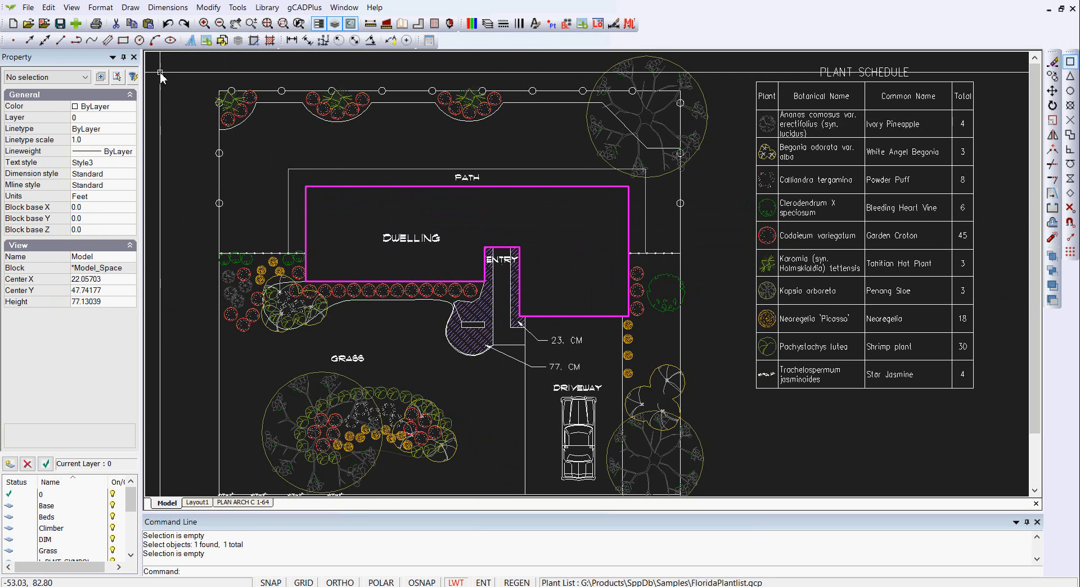
Change the drawing background color of the landscape plan to white.
{"action": "left_click", "coordinate": [71, 7]}
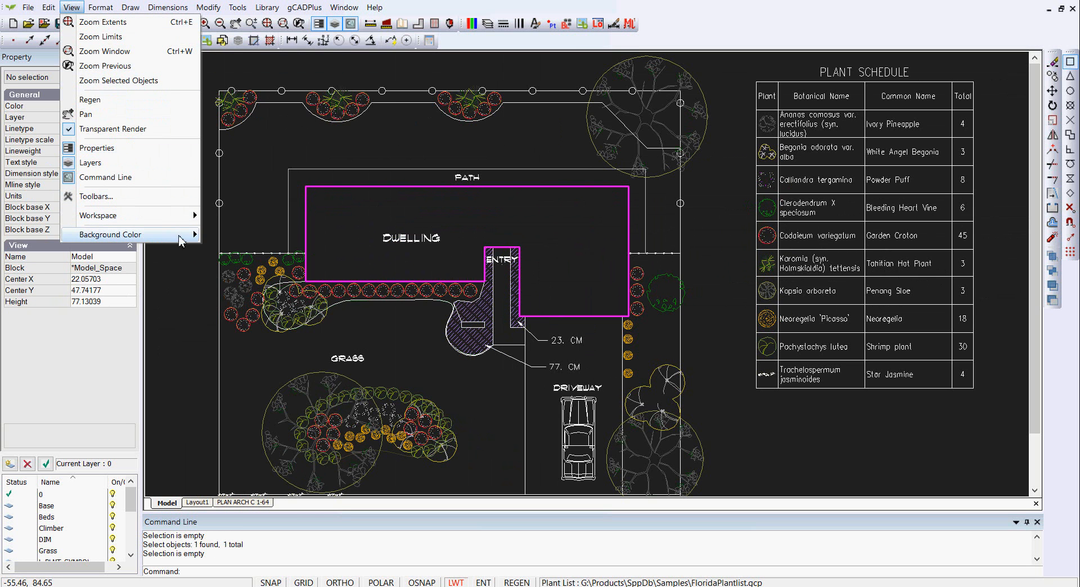
{"action": "mouse_move", "coordinate": [194, 243]}
{"action": "left_click", "coordinate": [230, 235]}
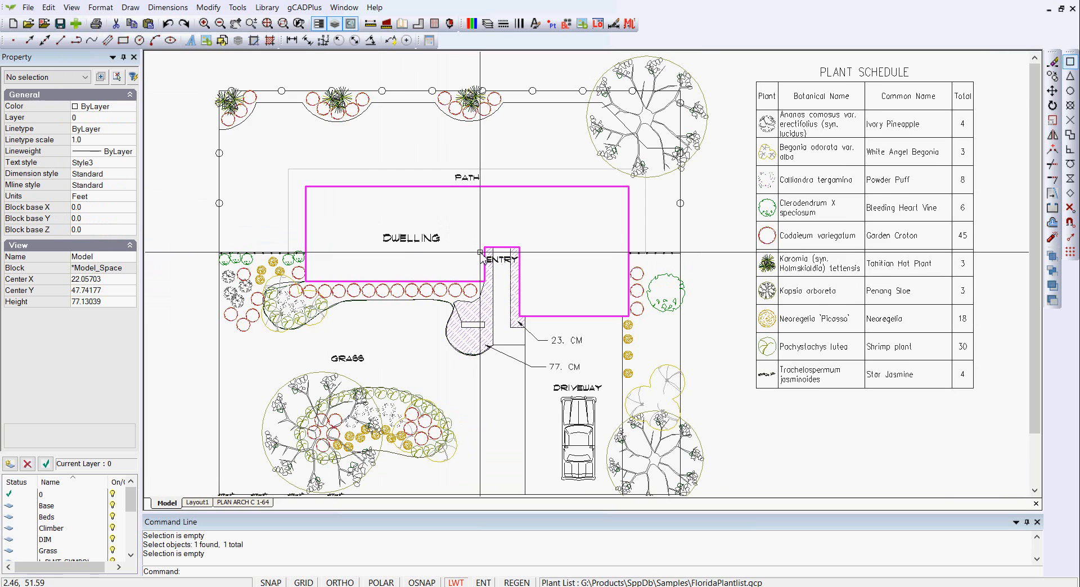
{"action": "scroll", "coordinate": [478, 253], "scroll_direction": "up", "scroll_amount": 1}
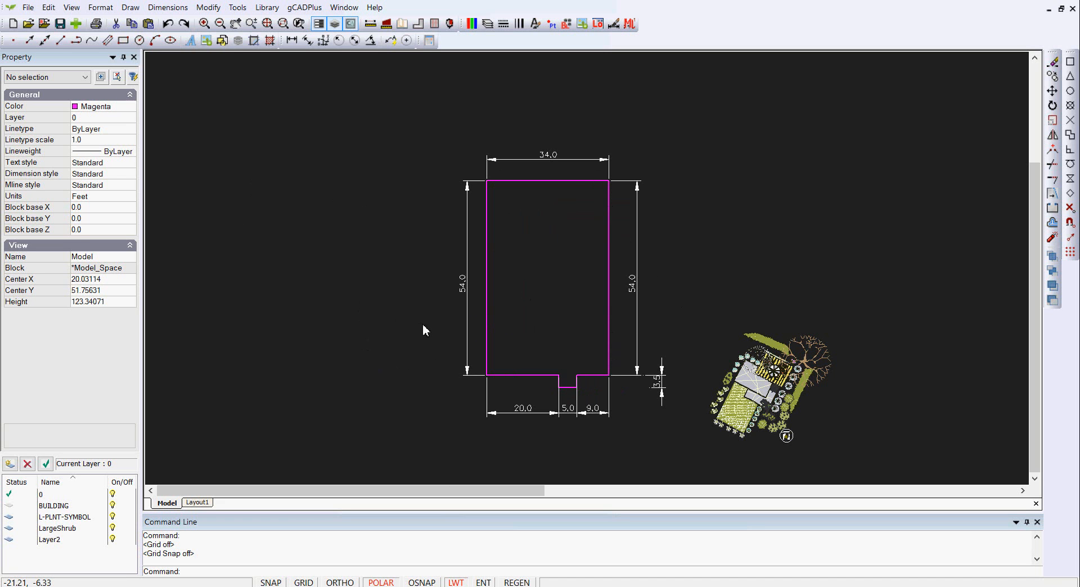
Set a white background color for the drawing with the dimensioned house outline.
{"action": "scroll", "coordinate": [541, 166], "scroll_direction": "up", "scroll_amount": 2}
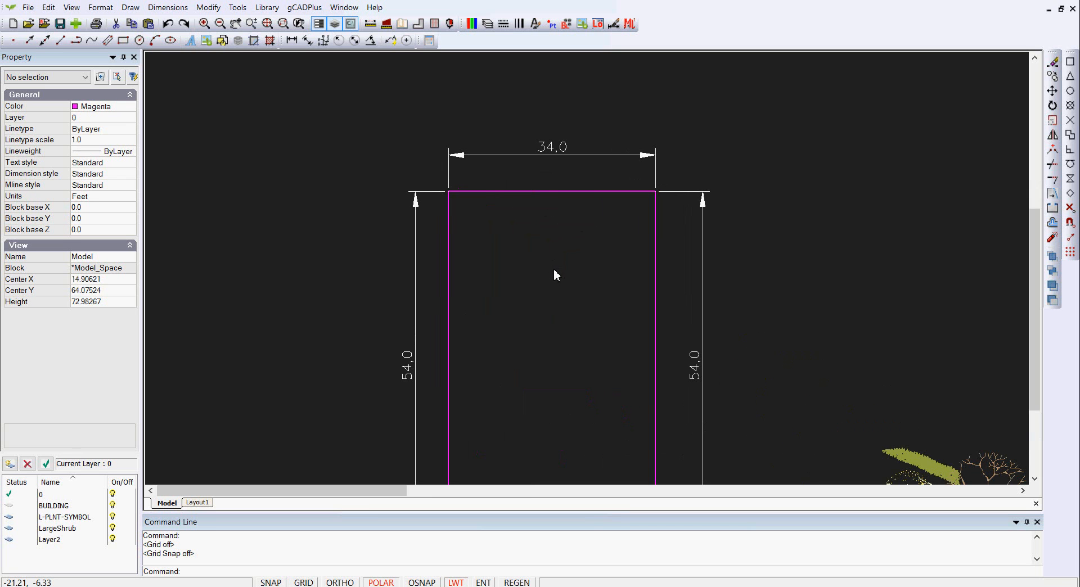
{"action": "left_click", "coordinate": [71, 7]}
{"action": "mouse_move", "coordinate": [167, 235]}
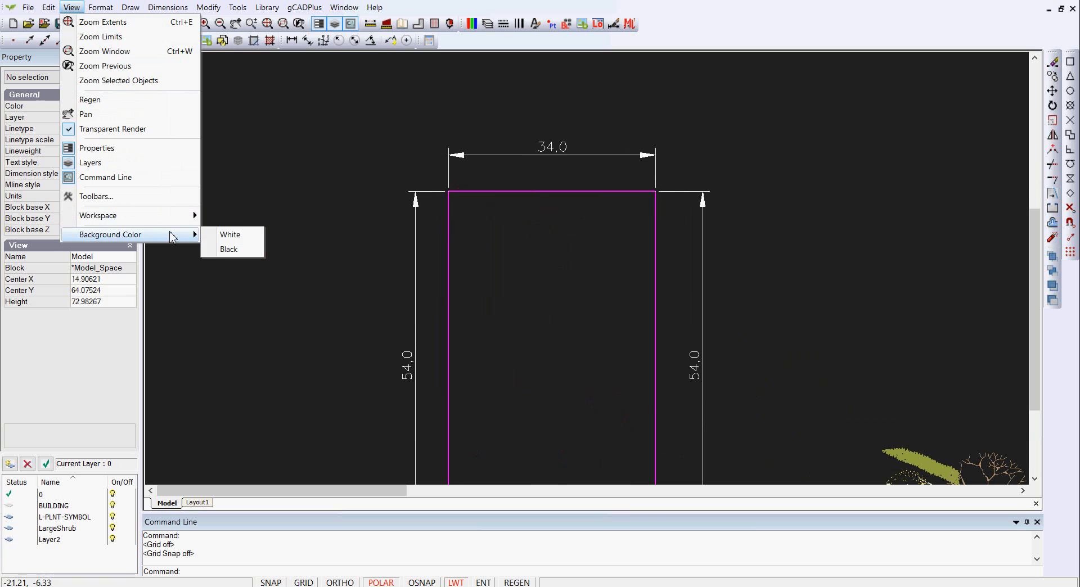
{"action": "left_click", "coordinate": [227, 235]}
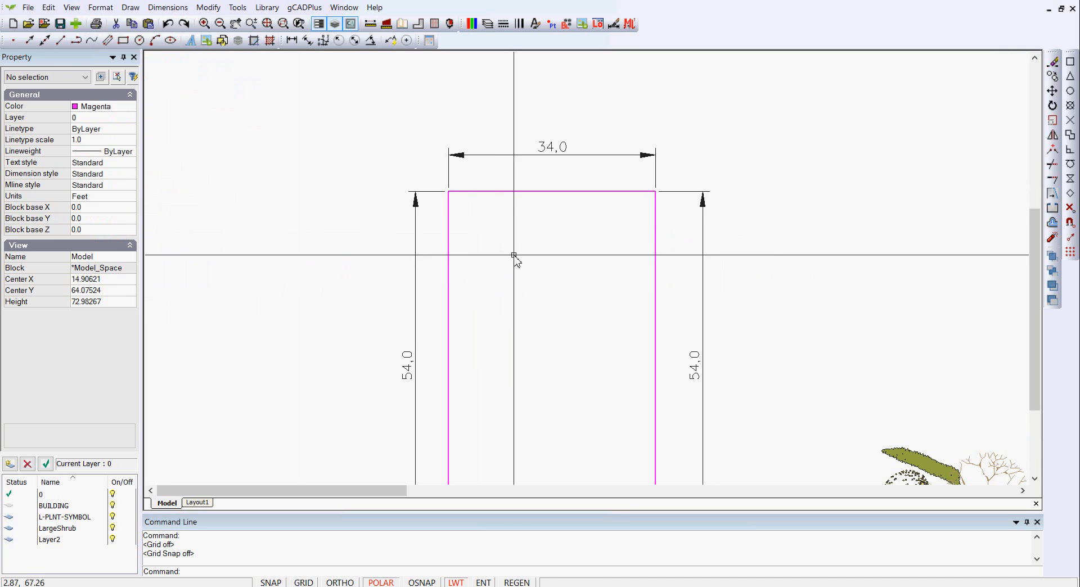
Start a line outline left of the dimensioned house with segments 34 ft rightward, 54 ft downward and 9 ft leftward.
{"action": "scroll", "coordinate": [515, 253], "scroll_direction": "down", "scroll_amount": 2}
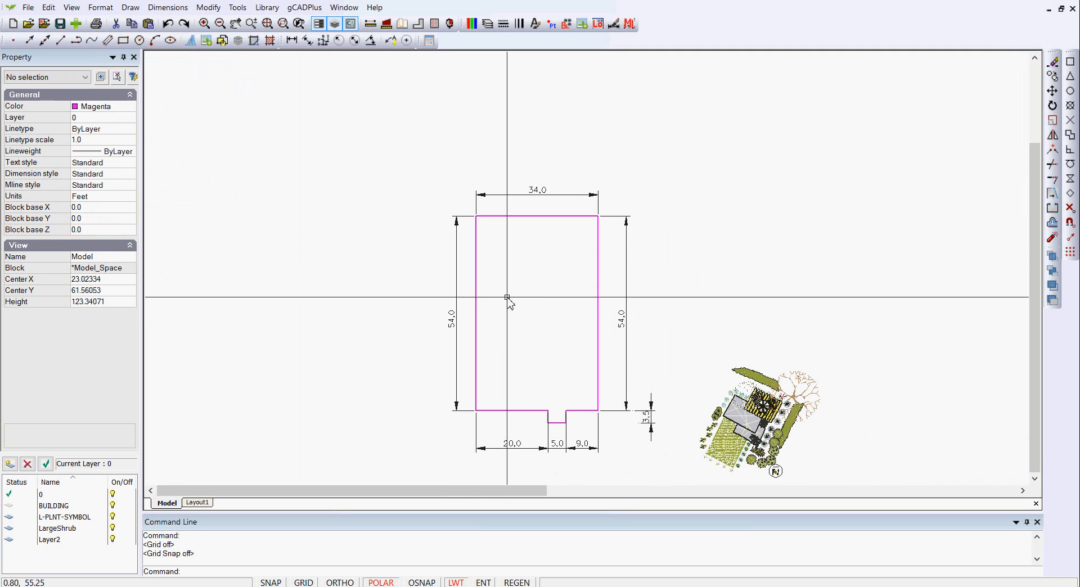
{"action": "middle_click_drag", "start_coordinate": [565, 286], "coordinate": [575, 264]}
{"action": "mouse_move", "coordinate": [533, 325]}
{"action": "middle_mouse_down"}
{"action": "mouse_move", "coordinate": [556, 308]}
{"action": "mouse_move", "coordinate": [607, 310]}
{"action": "middle_mouse_up"}
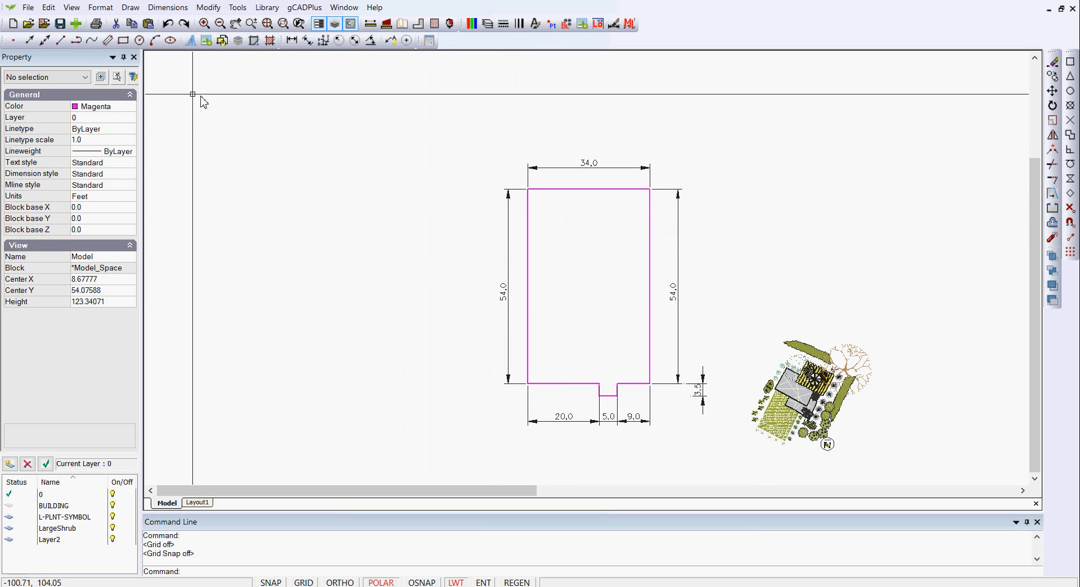
{"action": "left_click", "coordinate": [130, 7]}
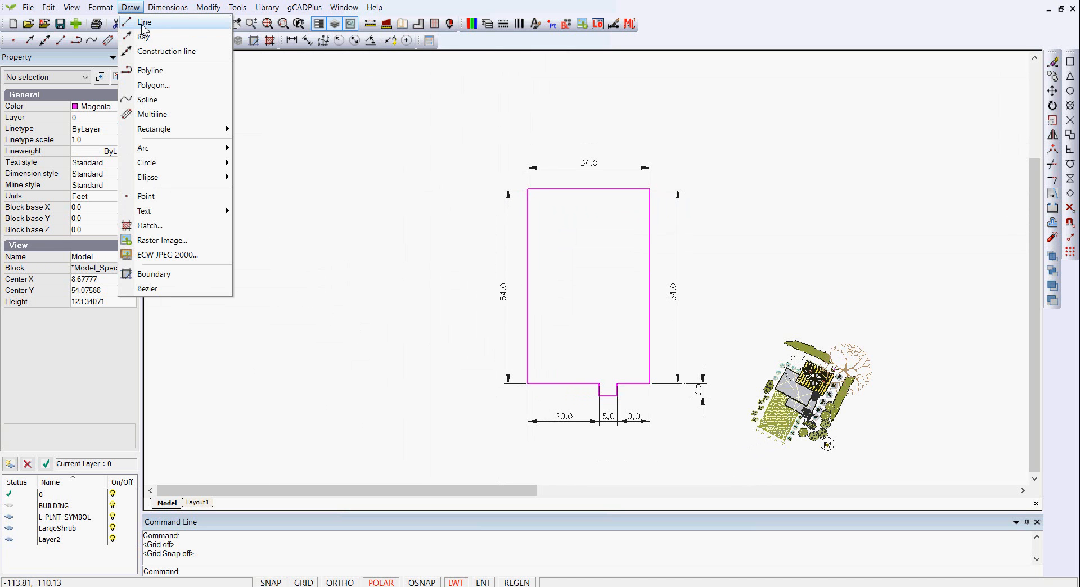
{"action": "left_click", "coordinate": [147, 25]}
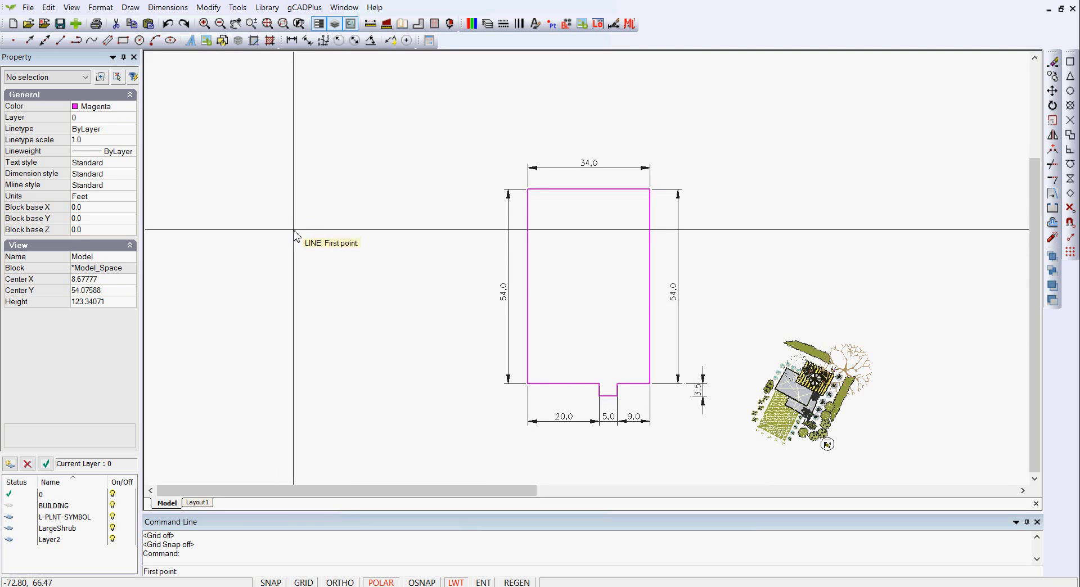
{"action": "left_click", "coordinate": [251, 189]}
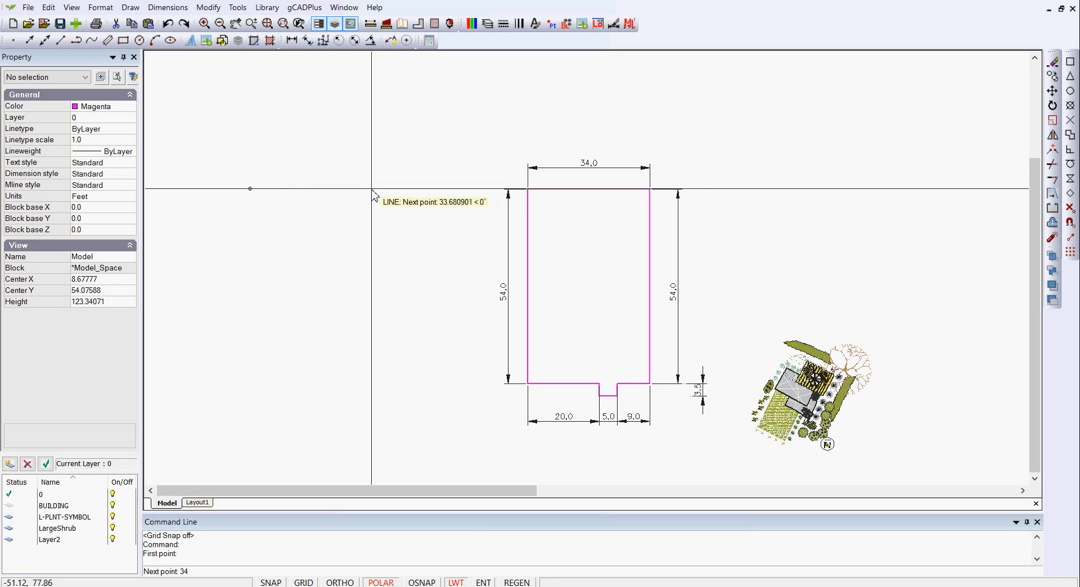
{"action": "key", "text": "Return"}
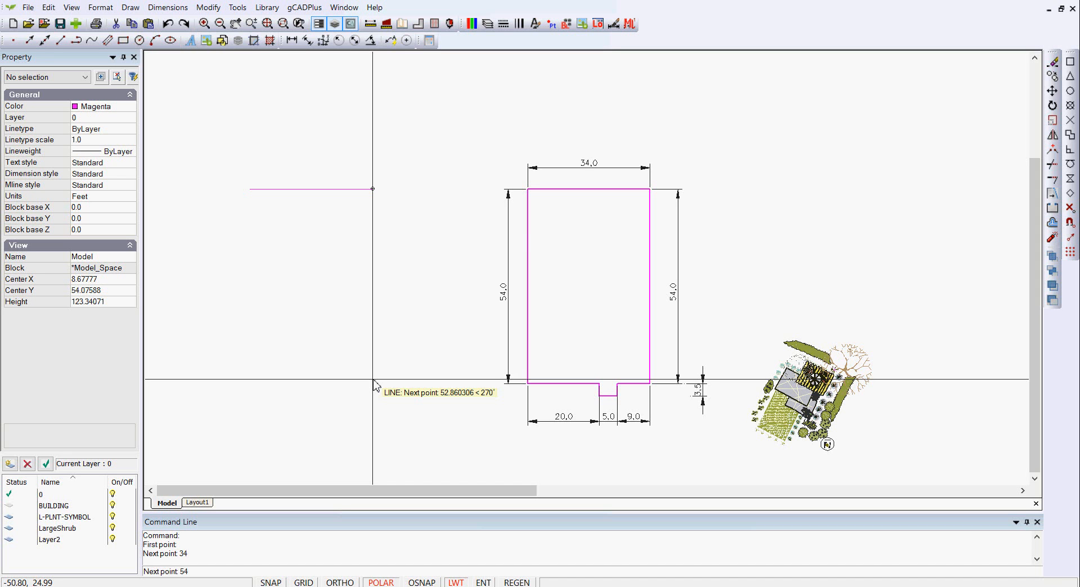
{"action": "key", "text": "Return"}
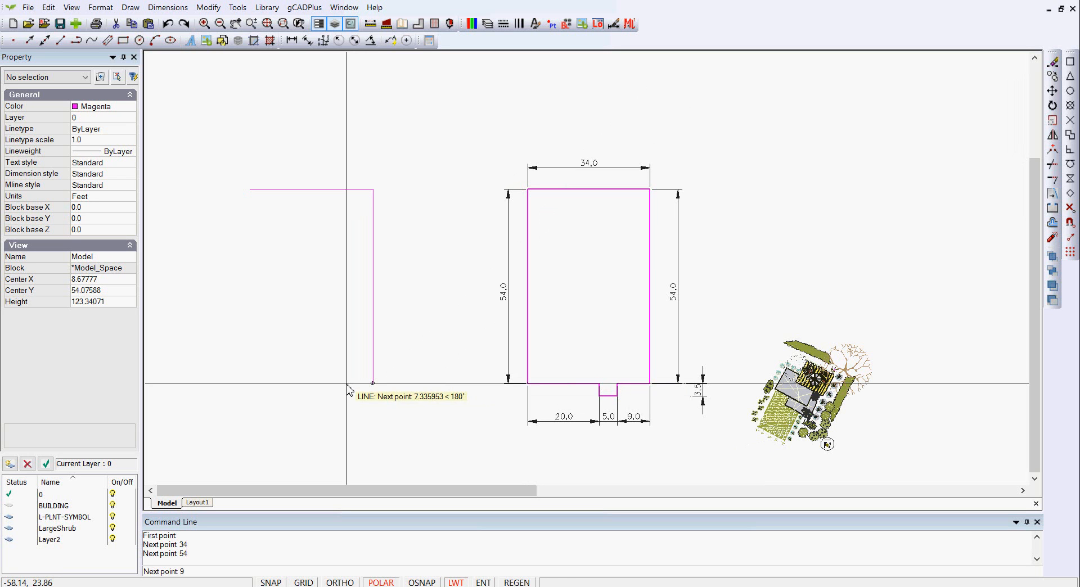
{"action": "key", "text": "Return"}
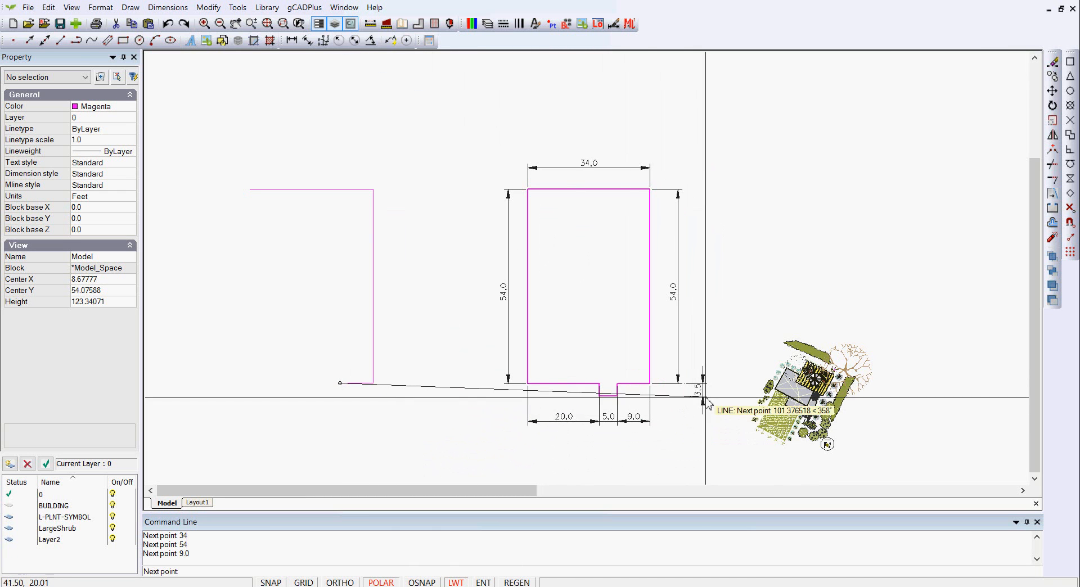
Continue the outline with the projecting notch on its lower edge: 3.5 ft down, 5 ft left and 3.5 ft up.
{"action": "scroll", "coordinate": [704, 394], "scroll_direction": "up", "scroll_amount": 4}
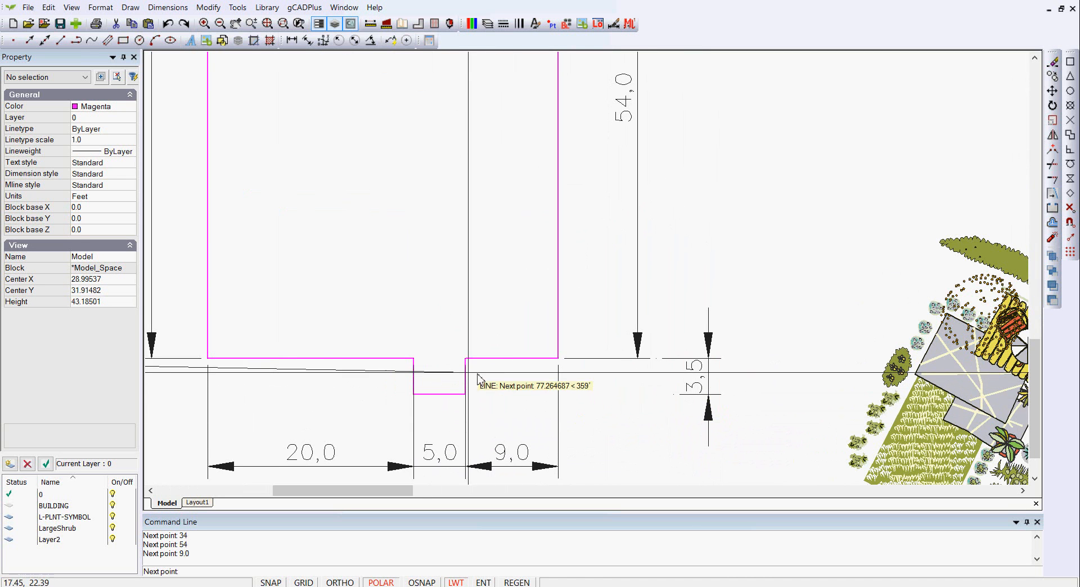
{"action": "scroll", "coordinate": [340, 412], "scroll_direction": "down", "scroll_amount": 3}
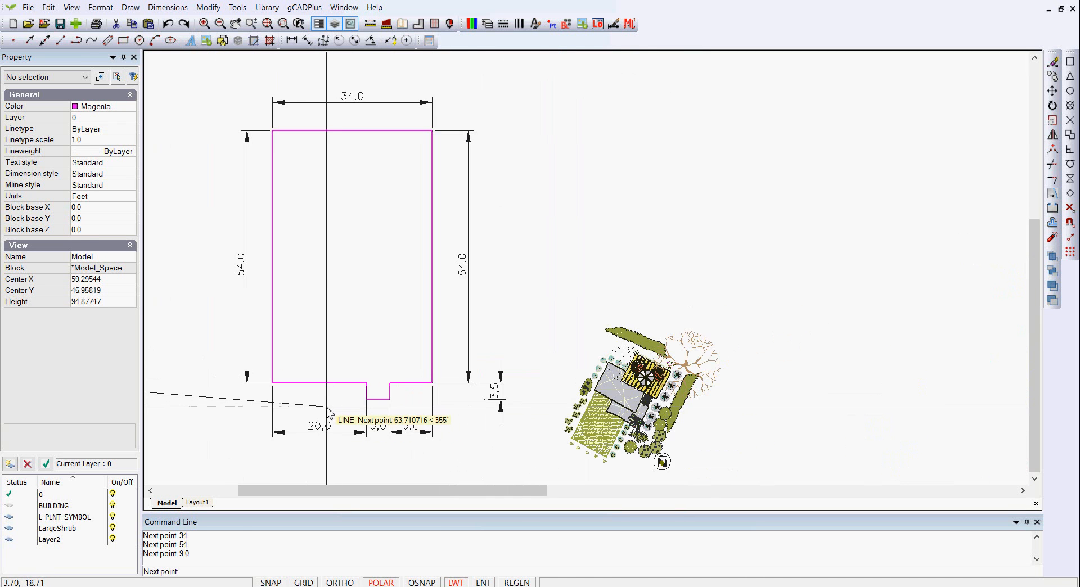
{"action": "scroll", "coordinate": [336, 413], "scroll_direction": "down", "scroll_amount": 3}
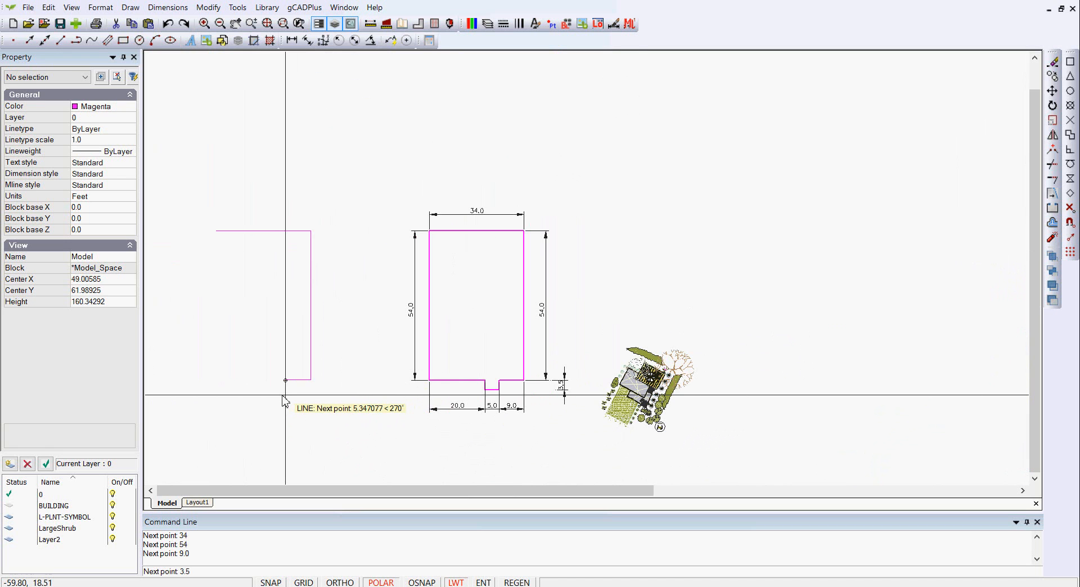
{"action": "key", "text": "Return"}
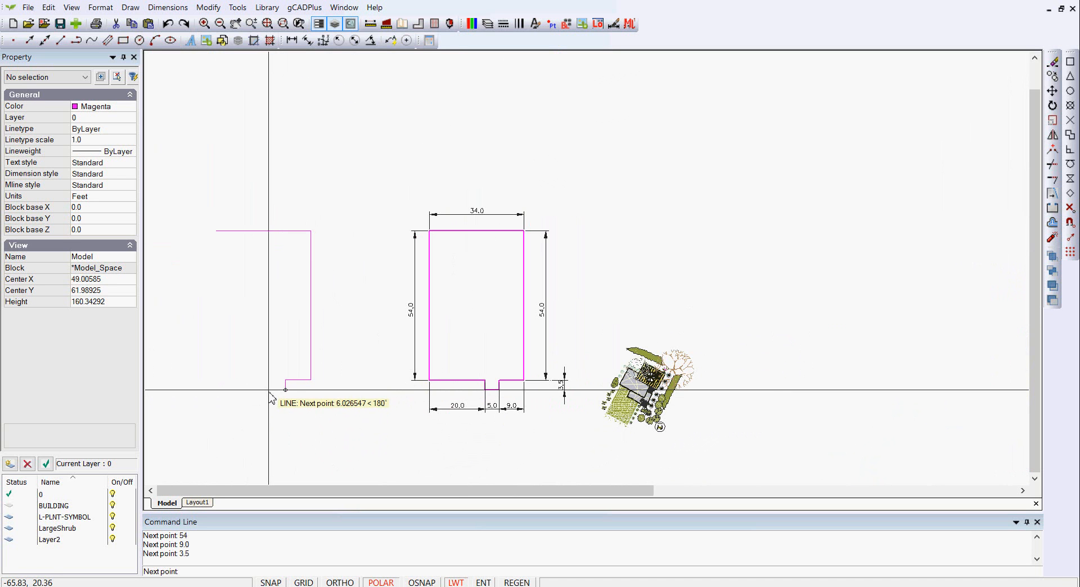
{"action": "scroll", "coordinate": [269, 394], "scroll_direction": "up", "scroll_amount": 2}
{"action": "mouse_move", "coordinate": [282, 395]}
{"action": "middle_mouse_down"}
{"action": "mouse_move", "coordinate": [373, 403]}
{"action": "mouse_move", "coordinate": [326, 397]}
{"action": "middle_mouse_up"}
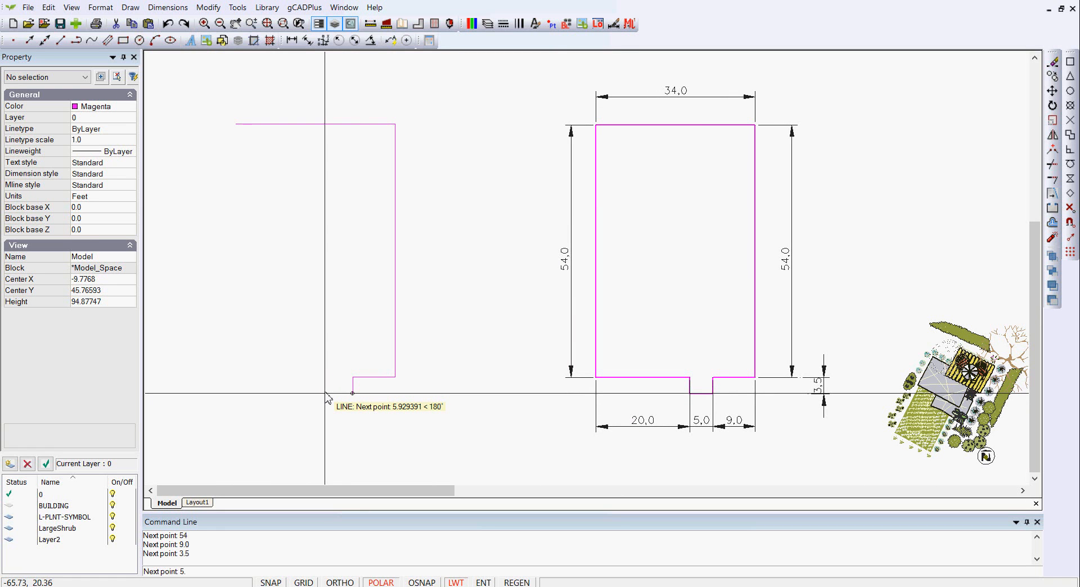
{"action": "key", "text": "Return"}
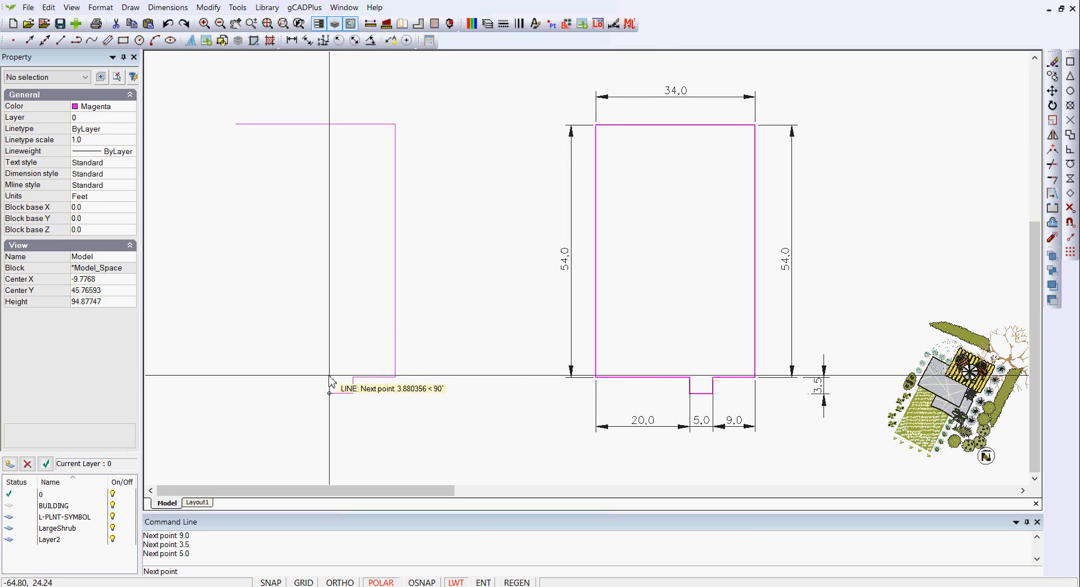
{"action": "type", "text": "3.5"}
{"action": "key", "text": "Return"}
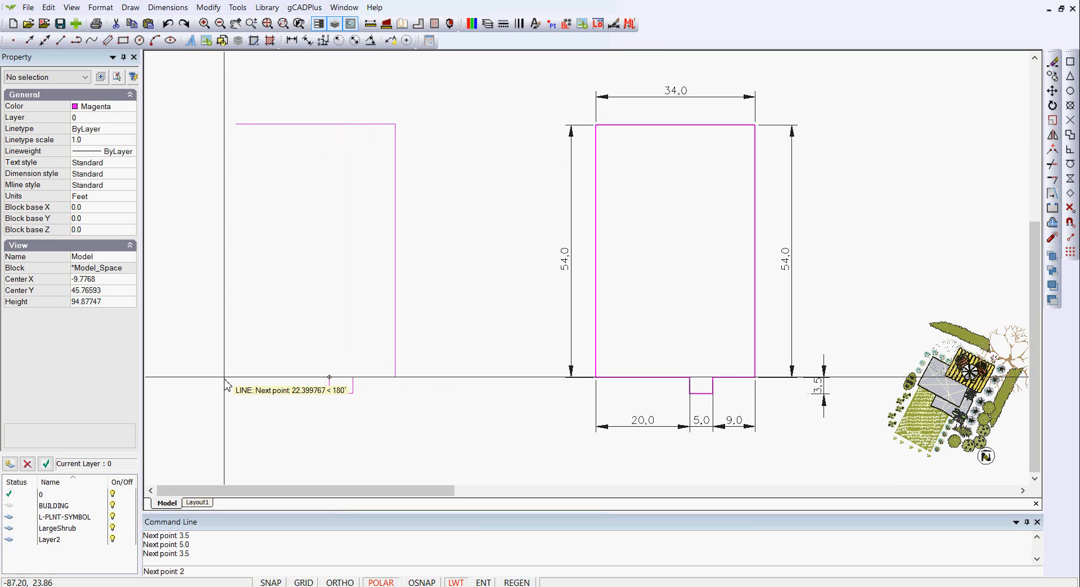
Close the outline with a 20 ft segment leftward and a 54 ft segment upward, and end the Line command.
{"action": "key", "text": "Return"}
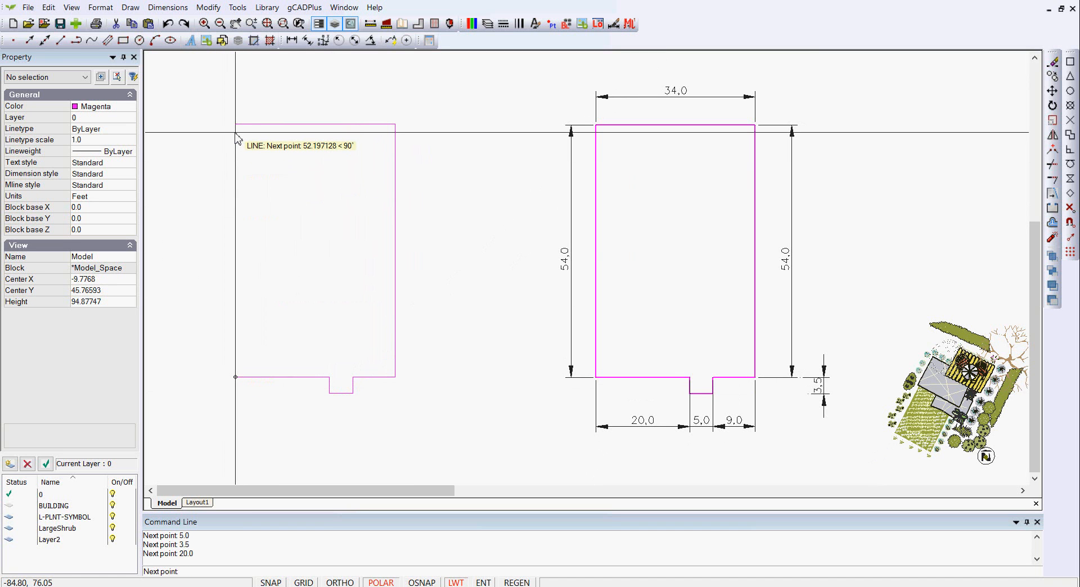
{"action": "key", "text": "Return"}
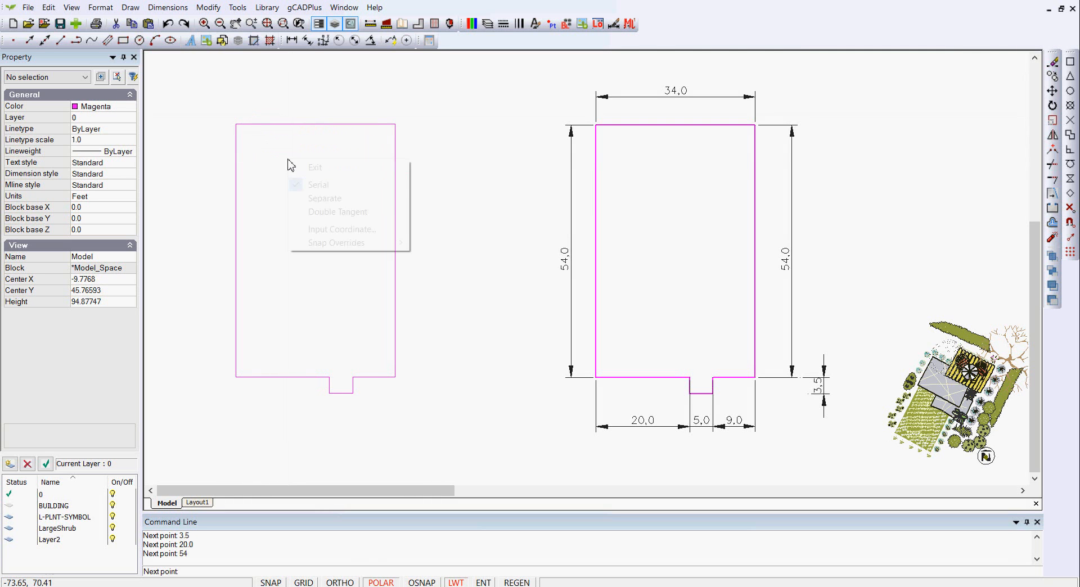
{"action": "right_click", "coordinate": [290, 160]}
{"action": "left_click", "coordinate": [316, 168]}
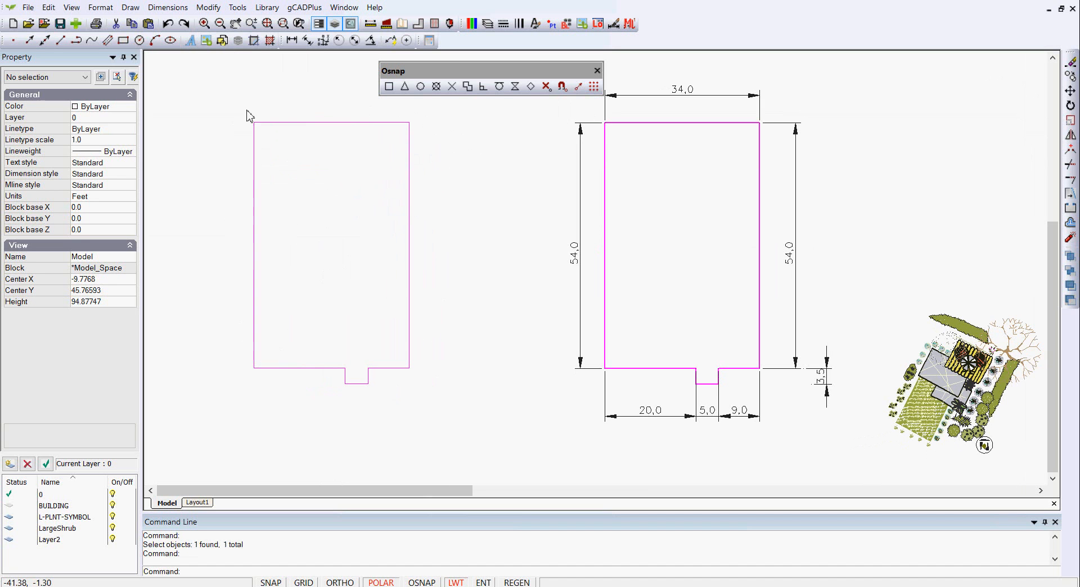
Join all eight lines of the newly drawn house outline into a single object.
{"action": "mouse_move", "coordinate": [236, 110]}
{"action": "left_mouse_down"}
{"action": "mouse_move", "coordinate": [299, 244]}
{"action": "mouse_move", "coordinate": [433, 401]}
{"action": "left_mouse_up"}
{"action": "right_click", "coordinate": [347, 269]}
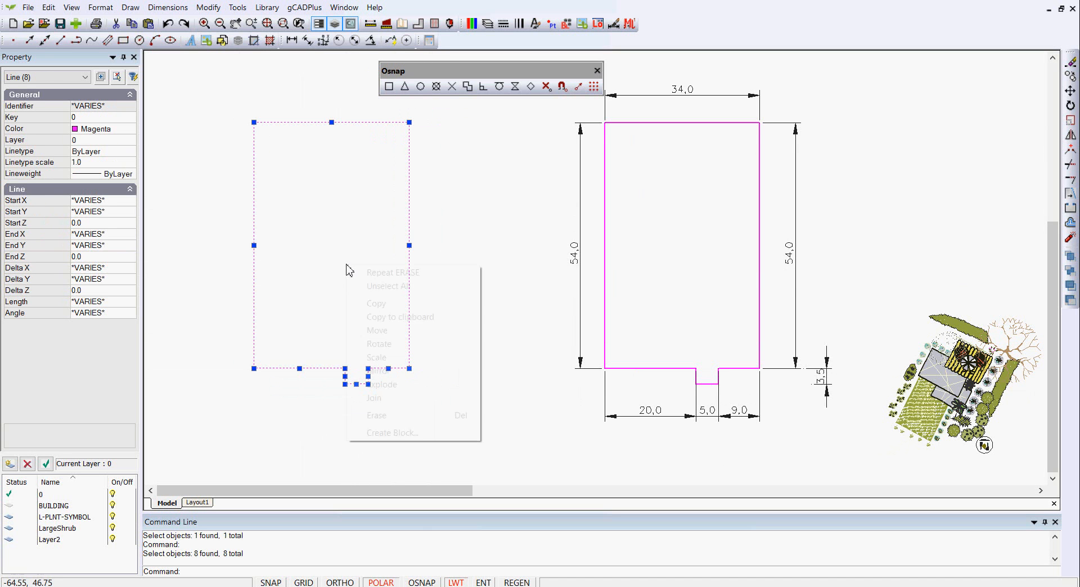
{"action": "left_click", "coordinate": [376, 399]}
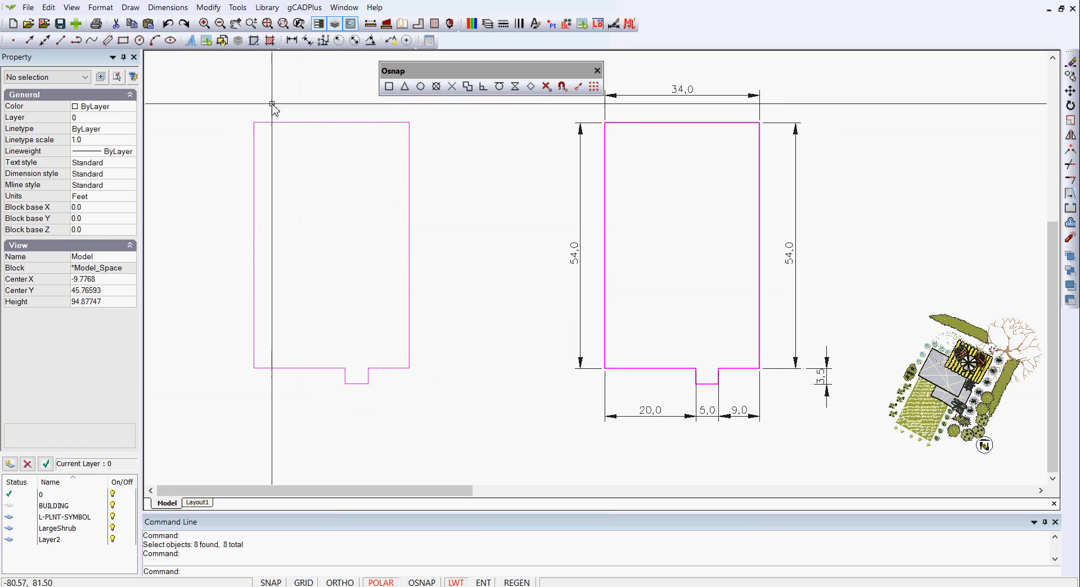
Offset the joined house outline outward by a distance of 3 ft and end the Offset command.
{"action": "left_click", "coordinate": [208, 8]}
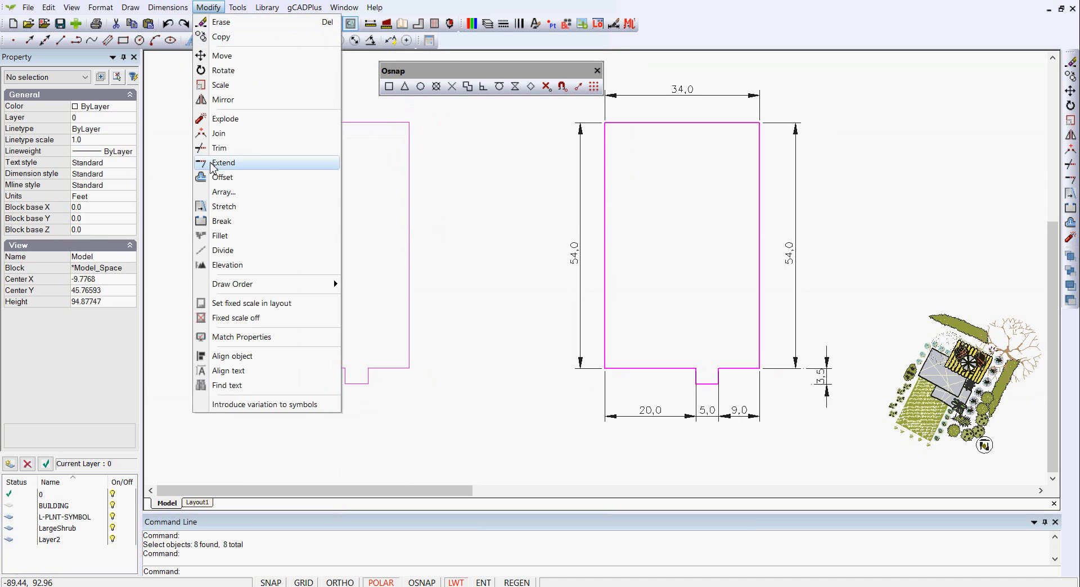
{"action": "left_click", "coordinate": [219, 181]}
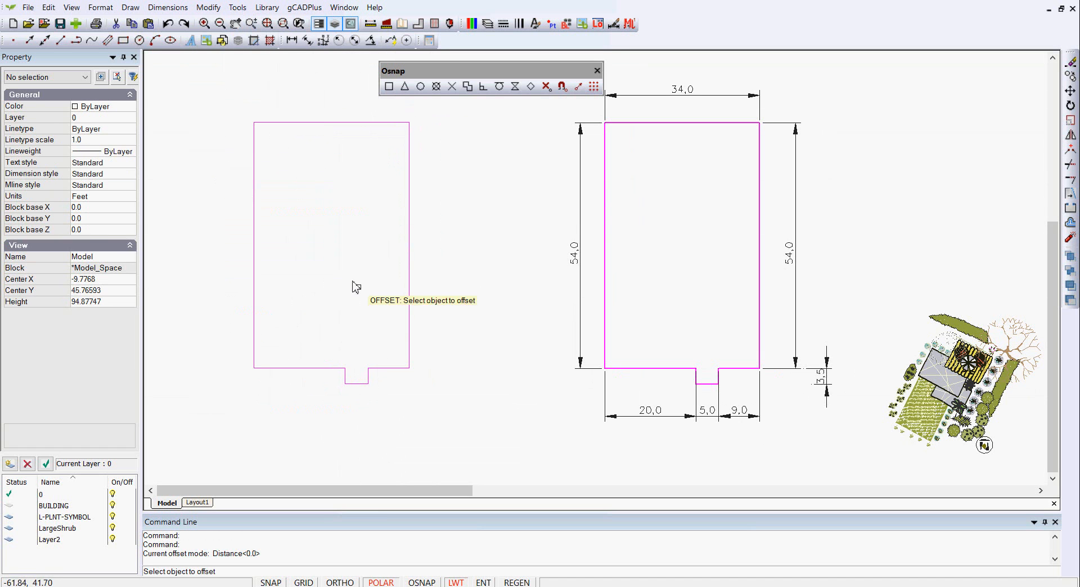
{"action": "left_click", "coordinate": [409, 318]}
{"action": "right_click", "coordinate": [470, 281]}
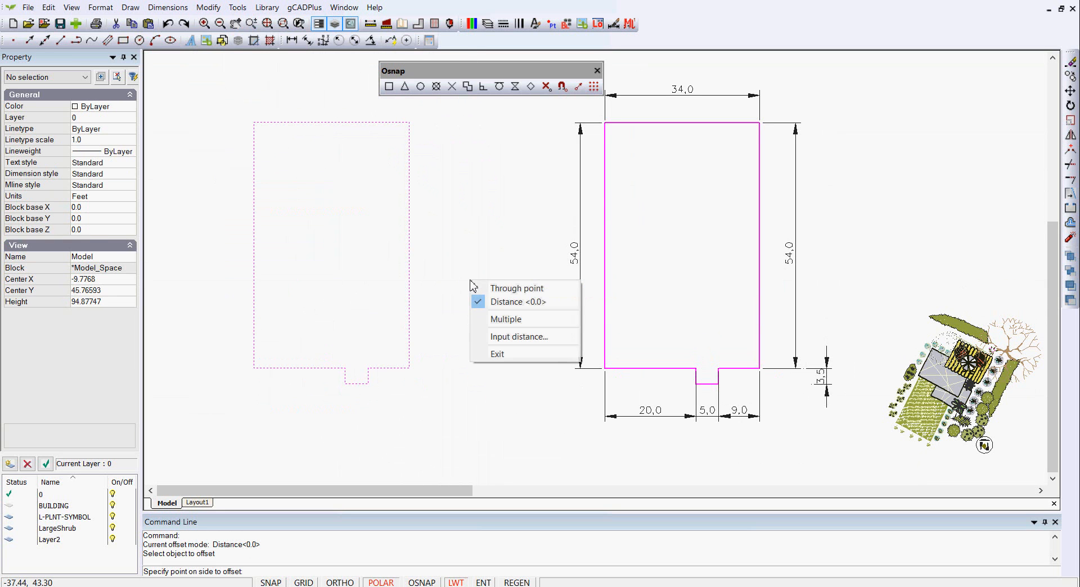
{"action": "left_click", "coordinate": [513, 295]}
{"action": "right_click", "coordinate": [508, 285]}
{"action": "left_click", "coordinate": [533, 309]}
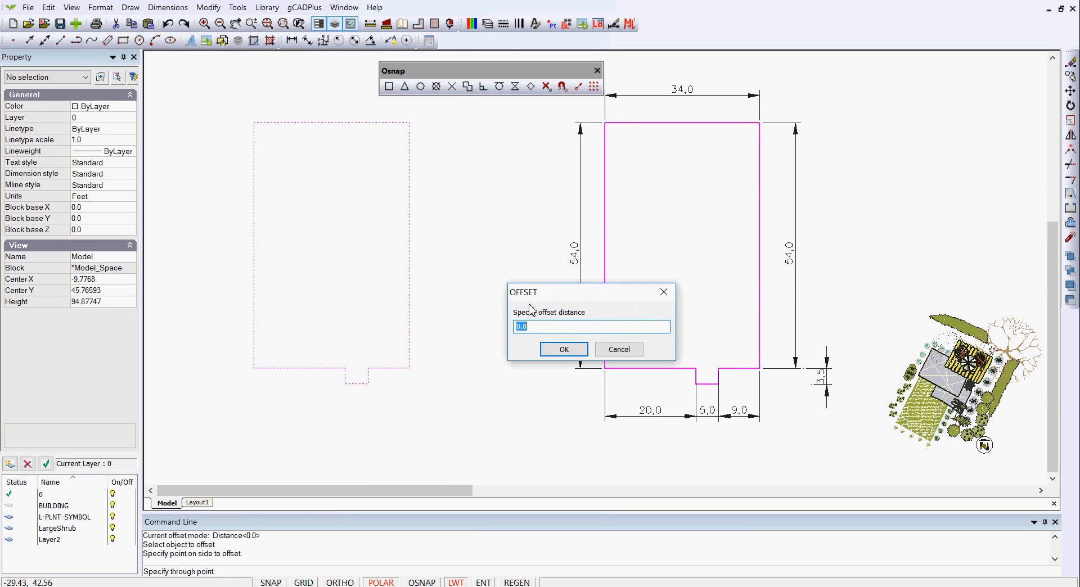
{"action": "type", "text": "3"}
{"action": "left_click", "coordinate": [564, 349]}
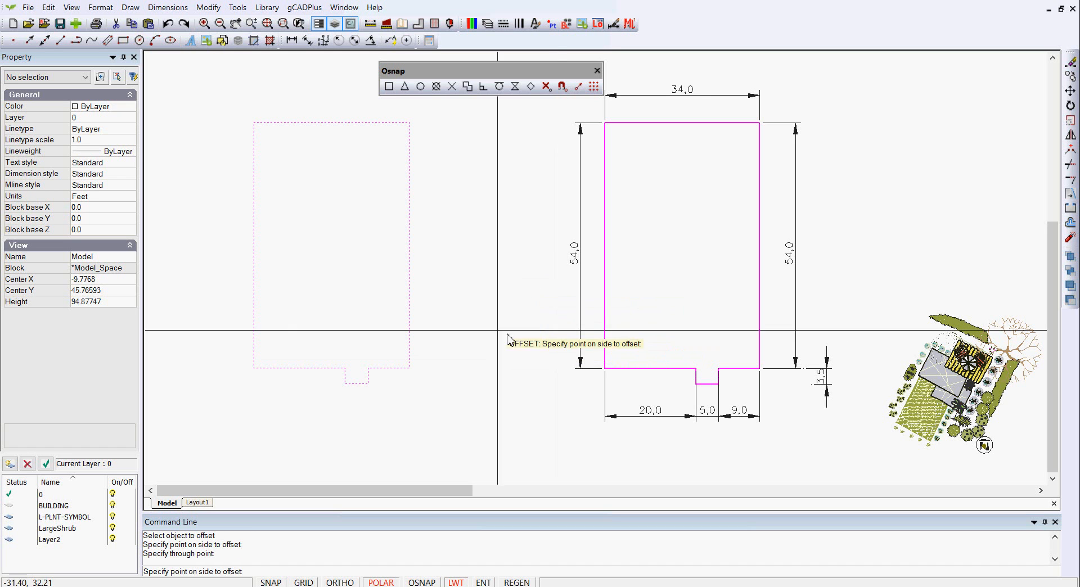
{"action": "left_click", "coordinate": [429, 289]}
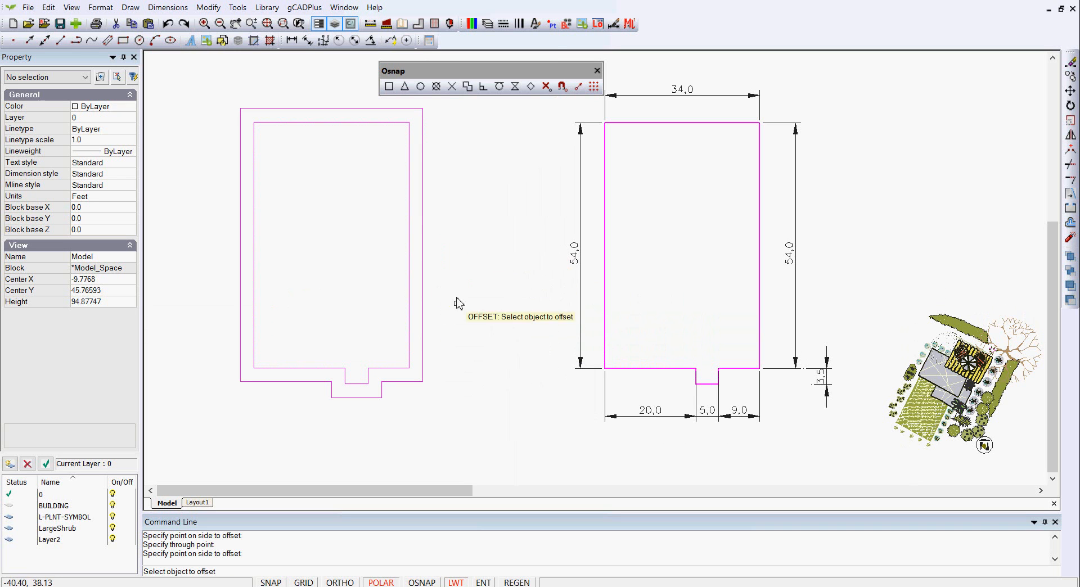
{"action": "right_click", "coordinate": [452, 363]}
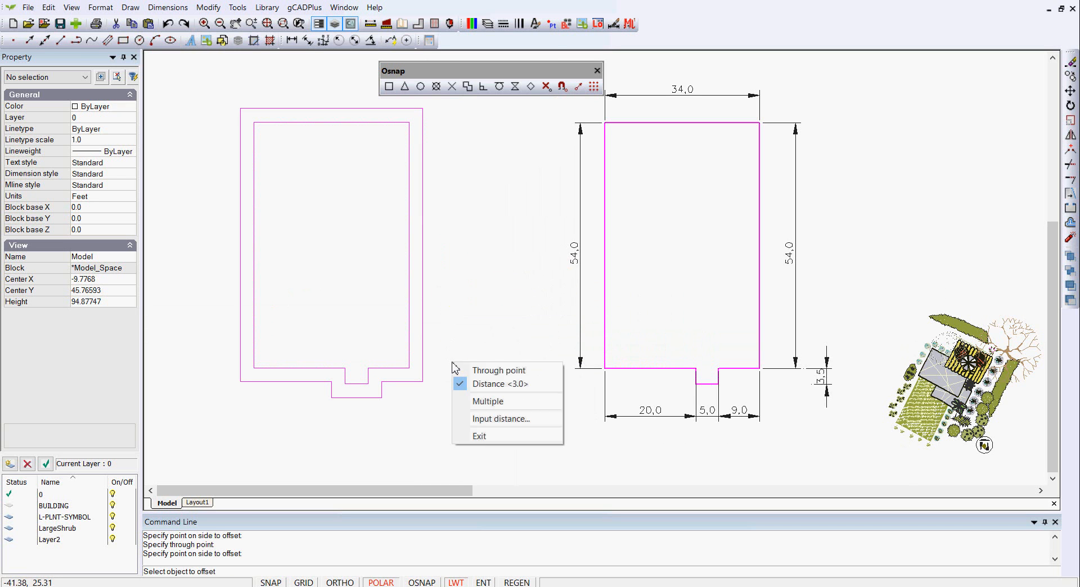
{"action": "left_click", "coordinate": [479, 435]}
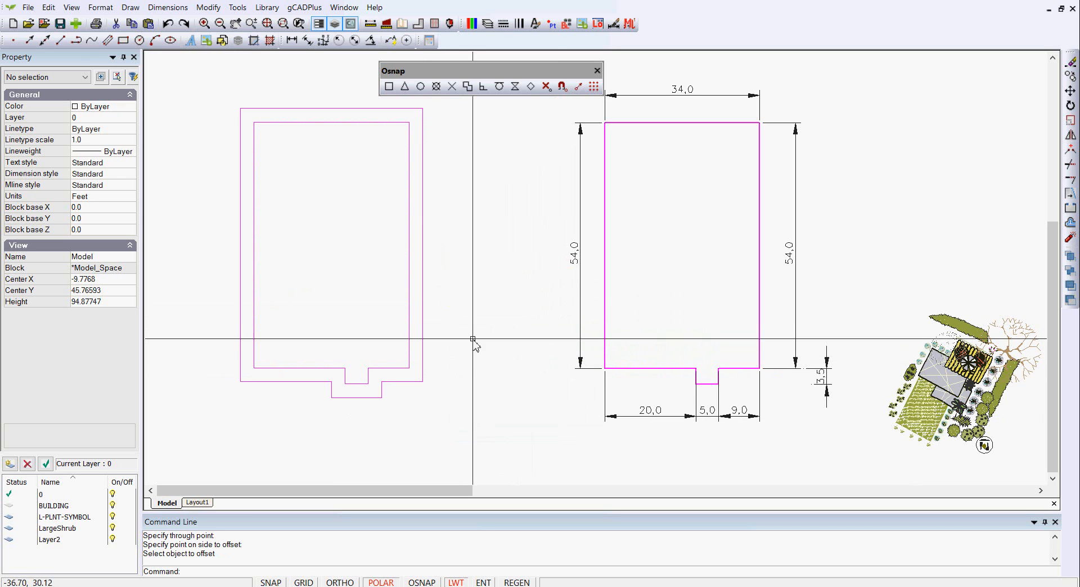
Set the color of the outer offset outline to ByLayer and clear the selection.
{"action": "left_click", "coordinate": [424, 333]}
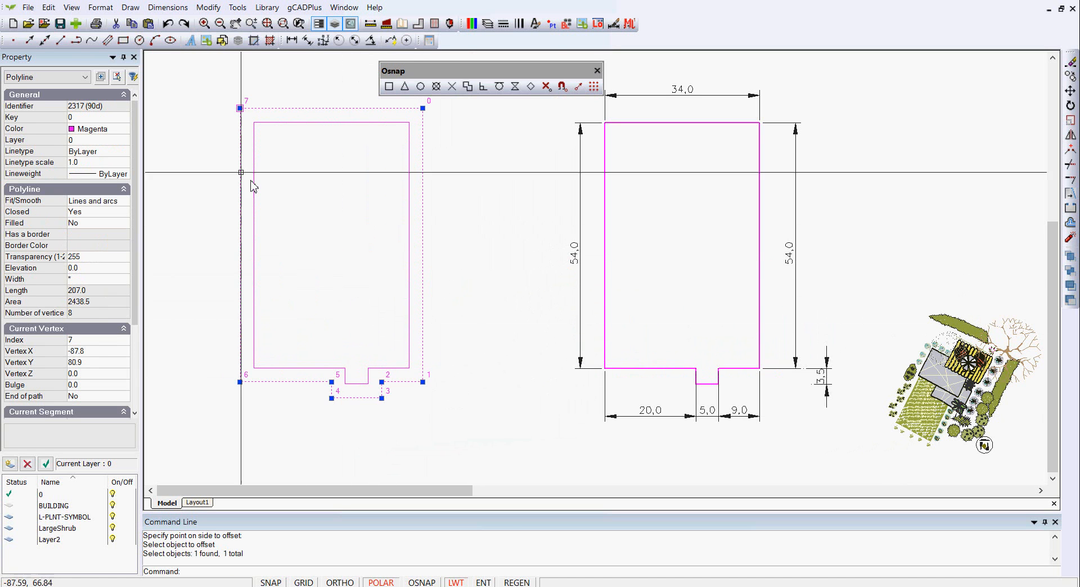
{"action": "left_click", "coordinate": [125, 129]}
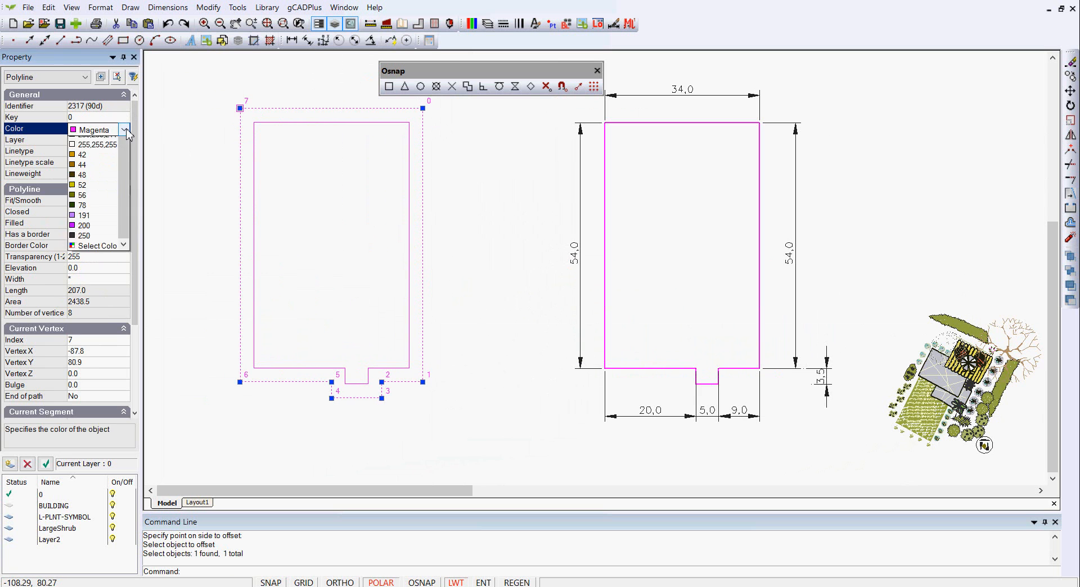
{"action": "left_click_drag", "start_coordinate": [125, 225], "coordinate": [126, 151]}
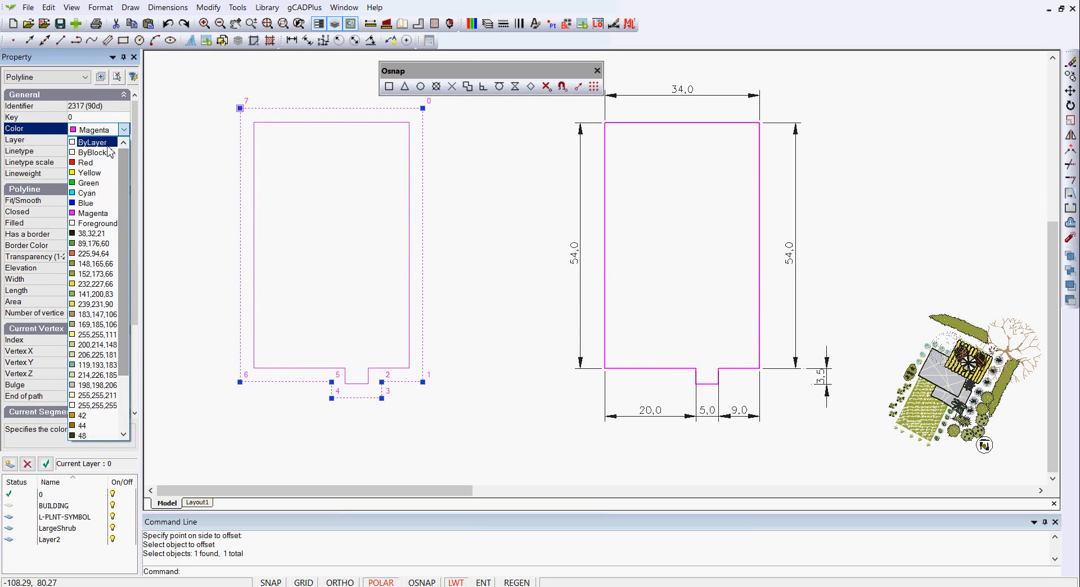
{"action": "left_click", "coordinate": [107, 145]}
{"action": "right_click", "coordinate": [494, 272]}
{"action": "left_click", "coordinate": [511, 291]}
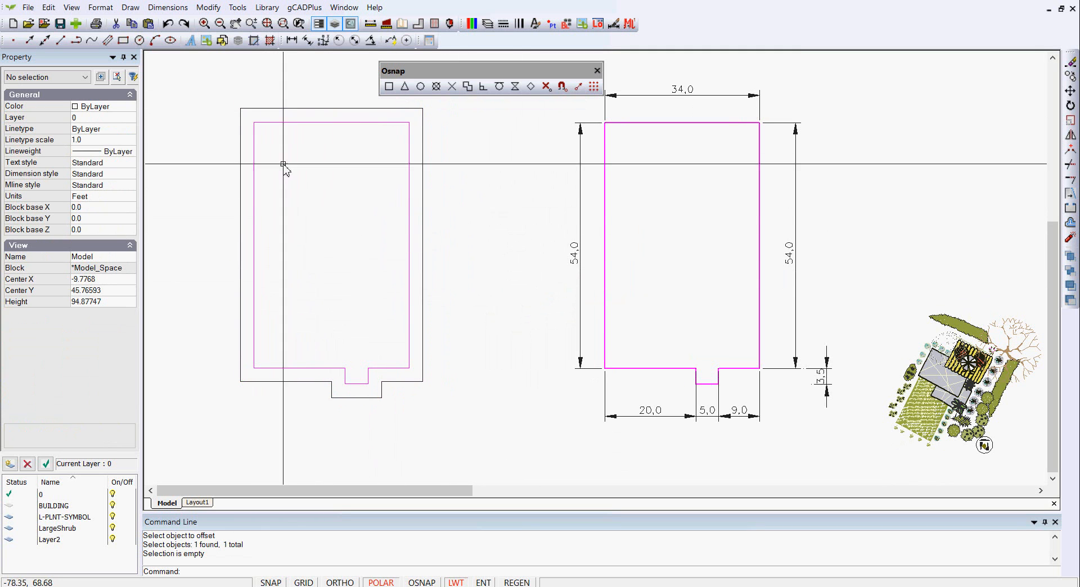
Delete the original dimensioned house outline together with all its dimensions.
{"action": "scroll", "coordinate": [406, 227], "scroll_direction": "down", "scroll_amount": 1}
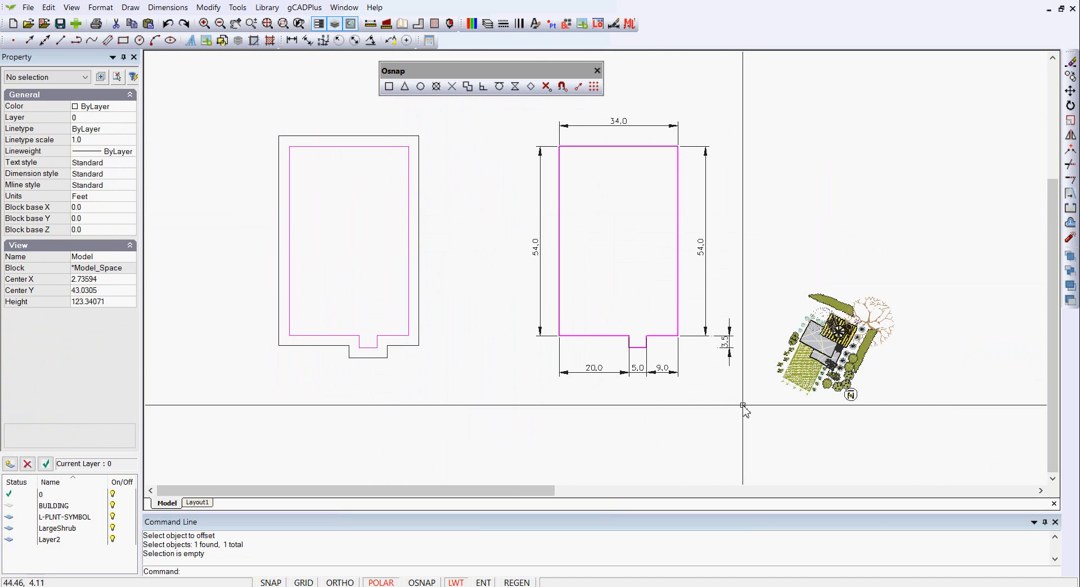
{"action": "left_click_drag", "start_coordinate": [749, 398], "coordinate": [531, 119]}
{"action": "key", "text": "Delete"}
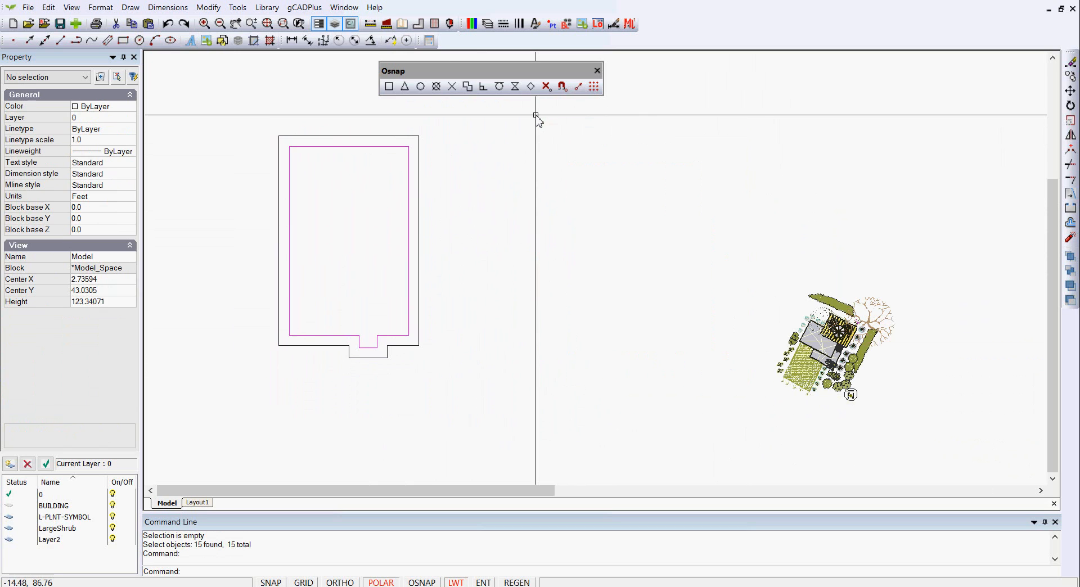